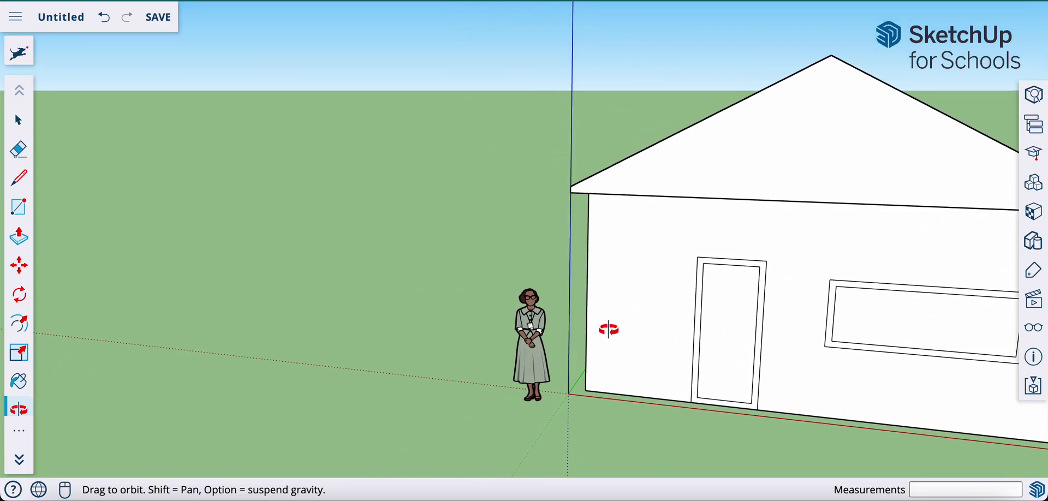
Step: Draw an upright rectangle beside the house and erase one of its vertical edges to leave a C-shaped path
{"action": "mouse_move", "coordinate": [356, 253]}
{"action": "left_mouse_down"}
{"action": "mouse_move", "coordinate": [328, 253]}
{"action": "mouse_move", "coordinate": [503, 260]}
{"action": "left_mouse_up"}
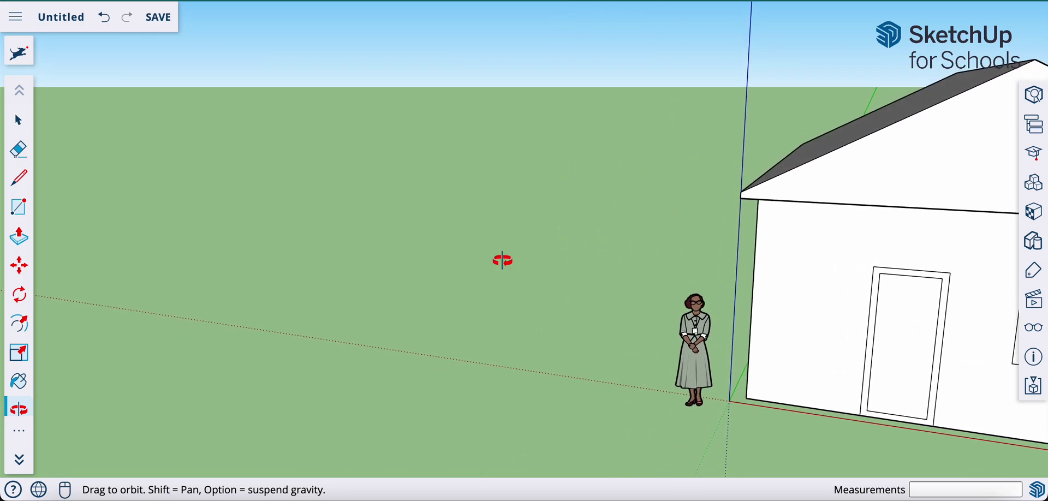
{"action": "key", "text": "r"}
{"action": "left_click", "coordinate": [418, 99]}
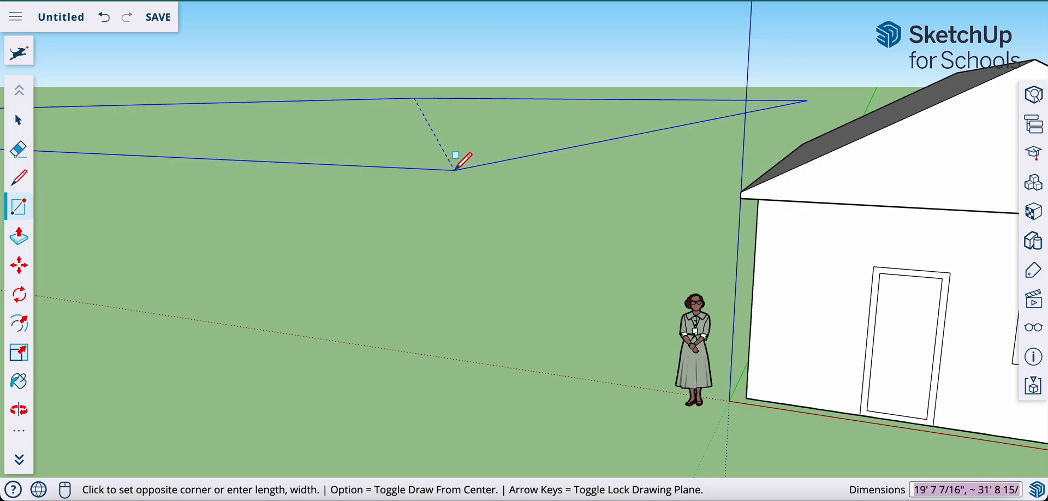
{"action": "left_click", "coordinate": [452, 167]}
{"action": "key", "text": "e"}
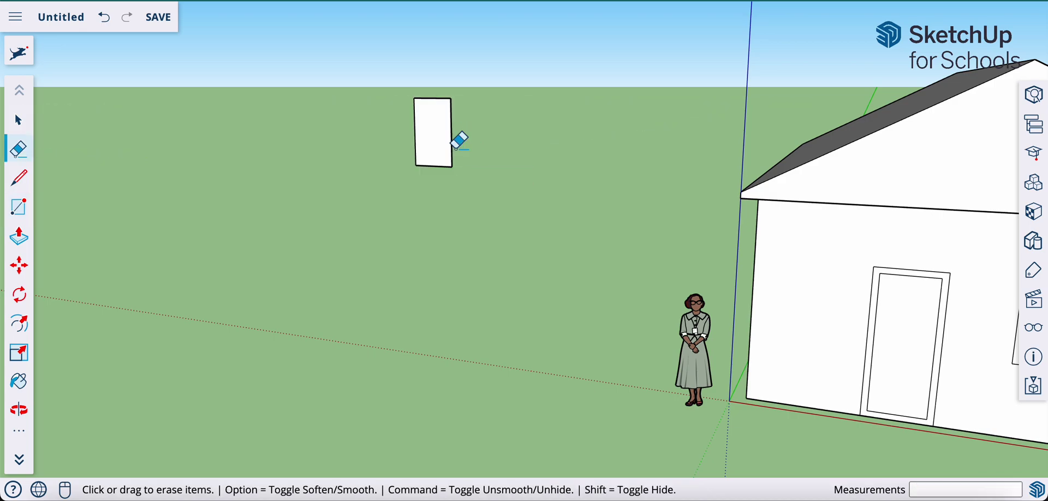
{"action": "left_click_drag", "start_coordinate": [452, 143], "coordinate": [463, 146]}
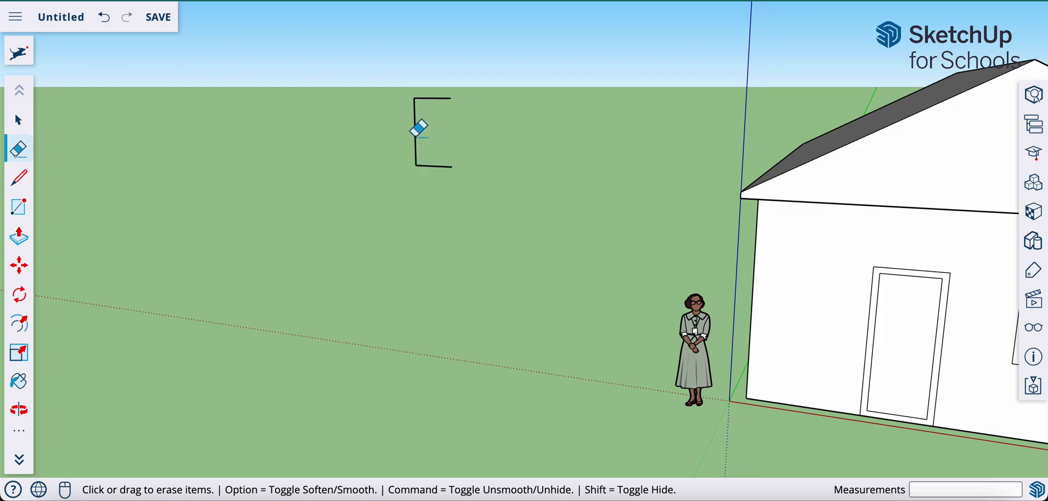
Step: Draw a circle with a radius of about 3 13/16" centred on the open end of the path's upper edge
{"action": "middle_click_drag", "start_coordinate": [456, 107], "coordinate": [465, 129]}
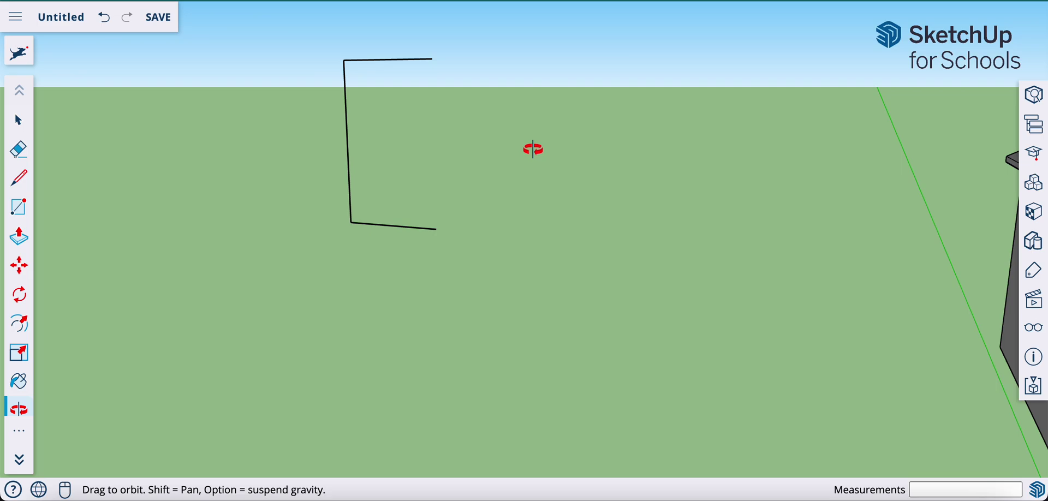
{"action": "left_click_drag", "start_coordinate": [535, 148], "coordinate": [402, 219]}
{"action": "left_click_drag", "start_coordinate": [568, 191], "coordinate": [522, 132]}
{"action": "key", "text": "c"}
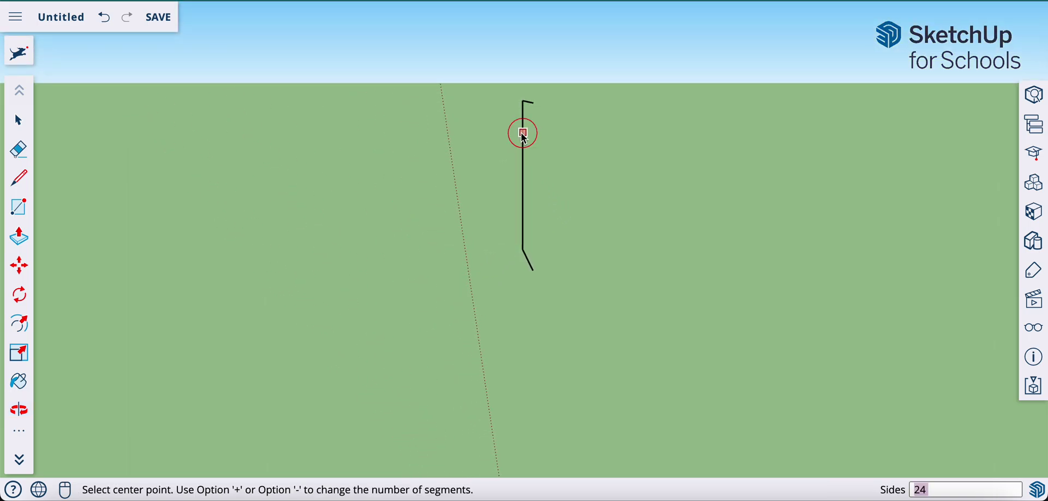
{"action": "left_click", "coordinate": [533, 102]}
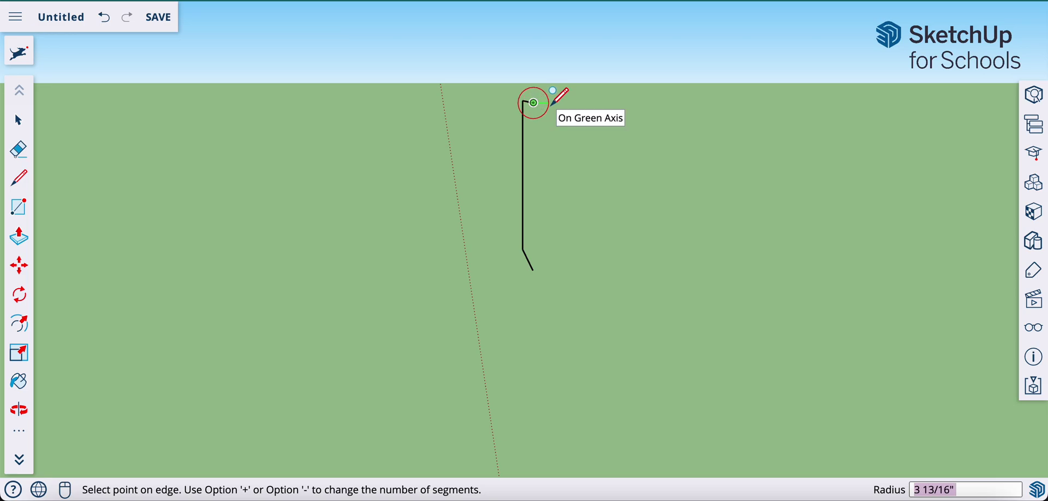
{"action": "left_click", "coordinate": [551, 104]}
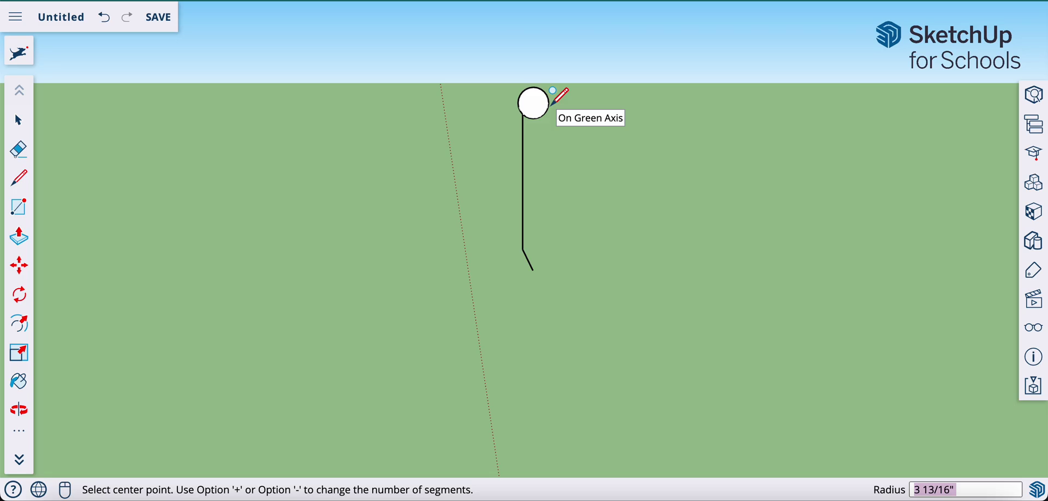
Step: Extrude the circle along the selected C-shaped path with Follow Me to form a tubular door handle
{"action": "key", "text": "o"}
{"action": "mouse_move", "coordinate": [464, 172]}
{"action": "left_mouse_down"}
{"action": "mouse_move", "coordinate": [765, 213]}
{"action": "mouse_move", "coordinate": [673, 200]}
{"action": "mouse_move", "coordinate": [459, 252]}
{"action": "mouse_move", "coordinate": [539, 253]}
{"action": "left_mouse_up"}
{"action": "key", "text": "space"}
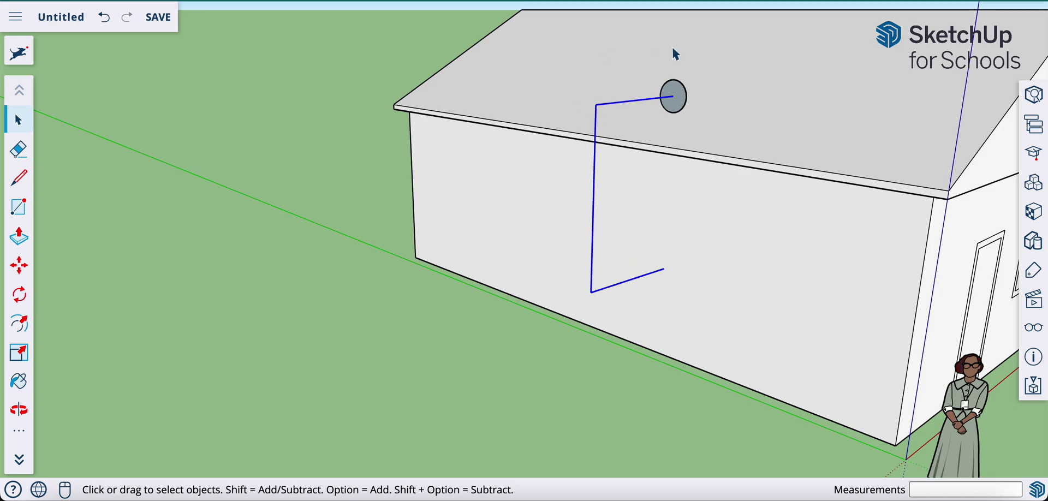
{"action": "left_click", "coordinate": [611, 239]}
{"action": "left_click", "coordinate": [443, 347]}
{"action": "left_click", "coordinate": [19, 460]}
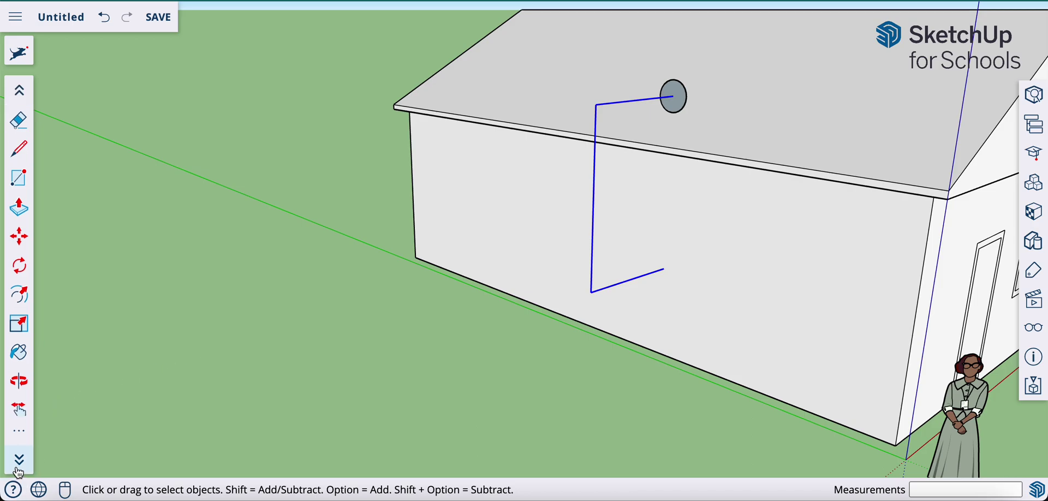
{"action": "left_click", "coordinate": [21, 435]}
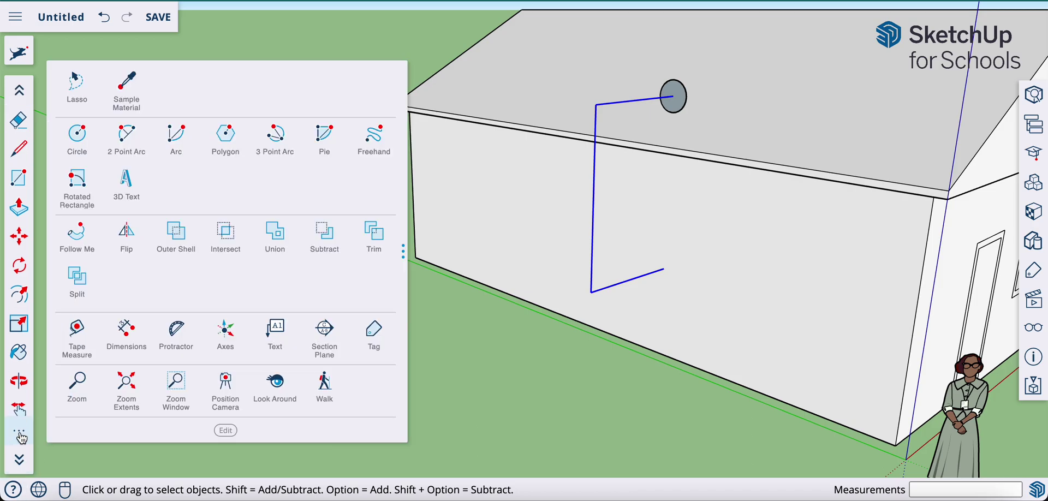
{"action": "left_click", "coordinate": [85, 243]}
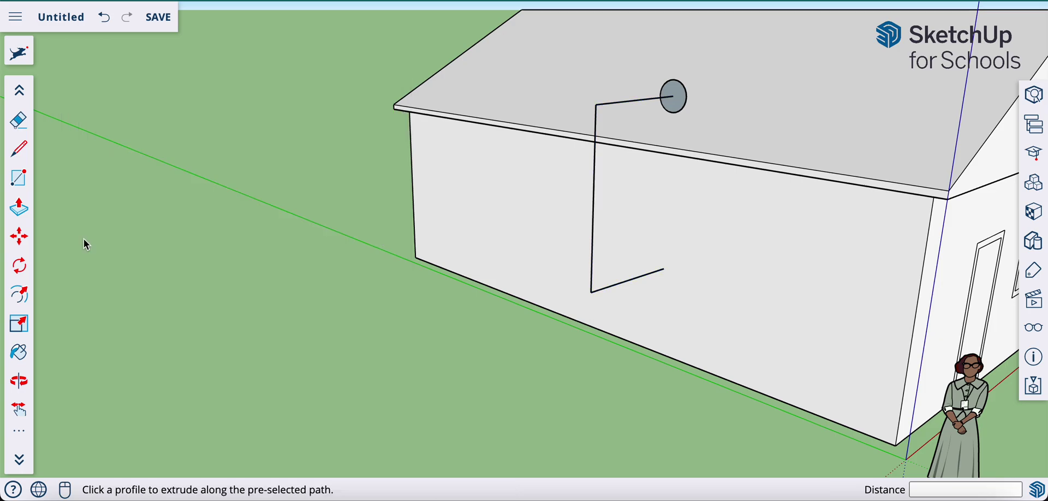
{"action": "left_click", "coordinate": [681, 98]}
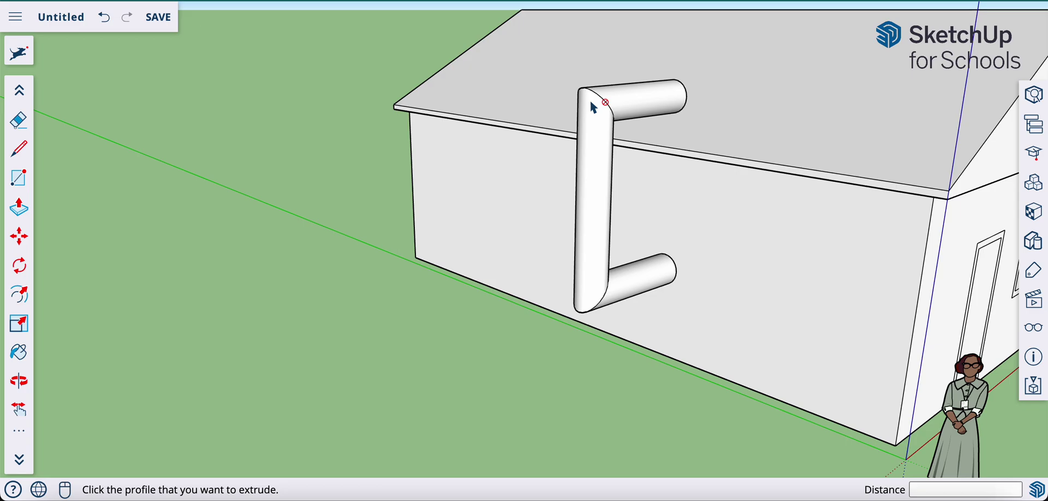
Step: Select all the connected geometry of the tubular handle and make it a component
{"action": "key", "text": "o"}
{"action": "left_click_drag", "start_coordinate": [674, 203], "coordinate": [603, 276]}
{"action": "key", "text": "space"}
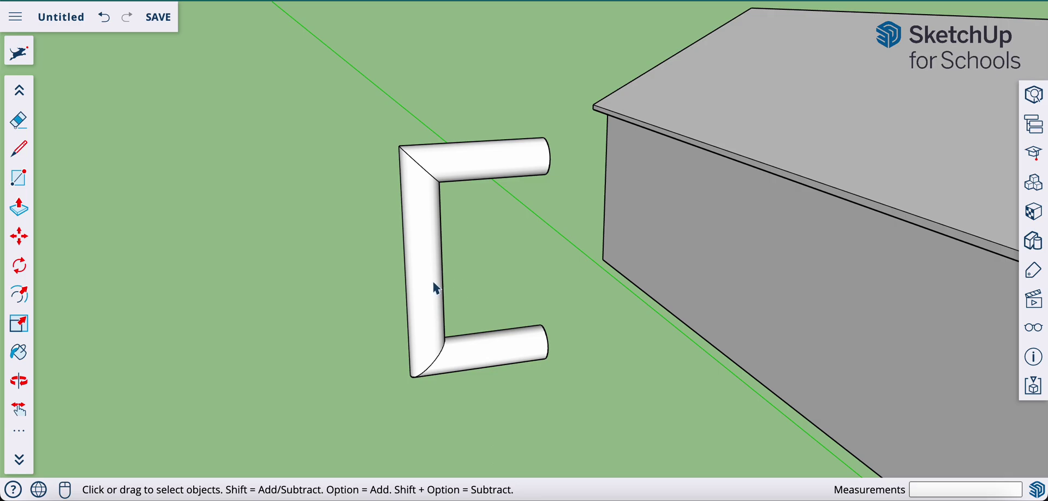
{"action": "triple_click", "coordinate": [433, 283]}
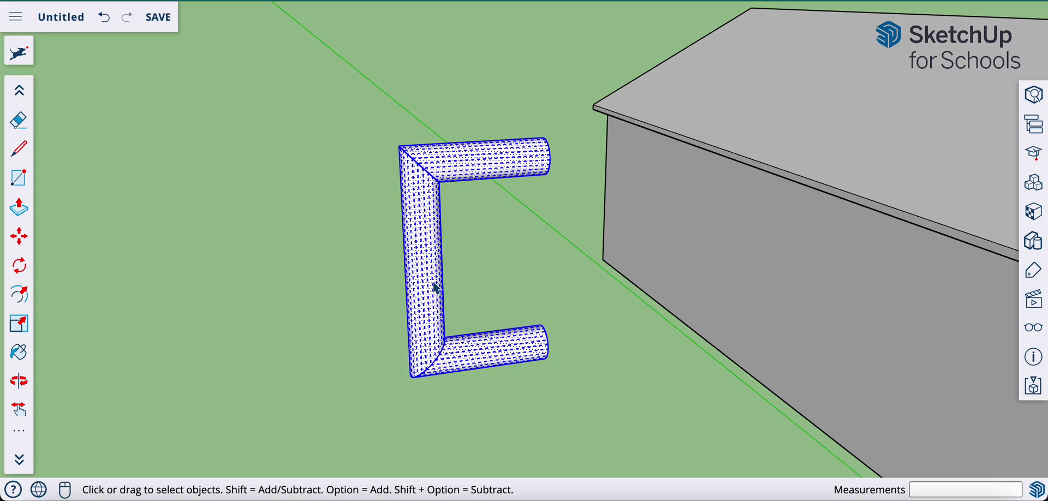
{"action": "right_click", "coordinate": [435, 287]}
{"action": "mouse_move", "coordinate": [433, 287]}
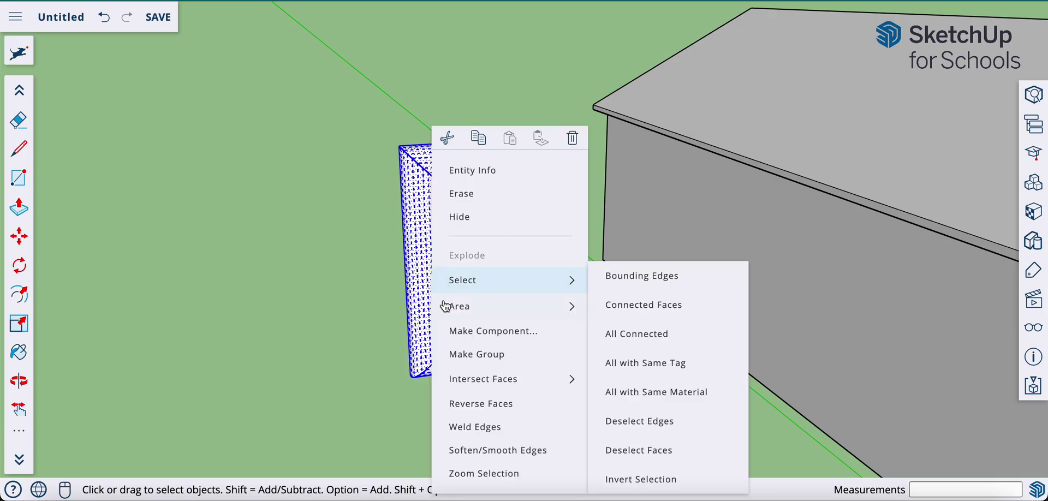
{"action": "left_click", "coordinate": [456, 333]}
{"action": "left_click", "coordinate": [621, 416]}
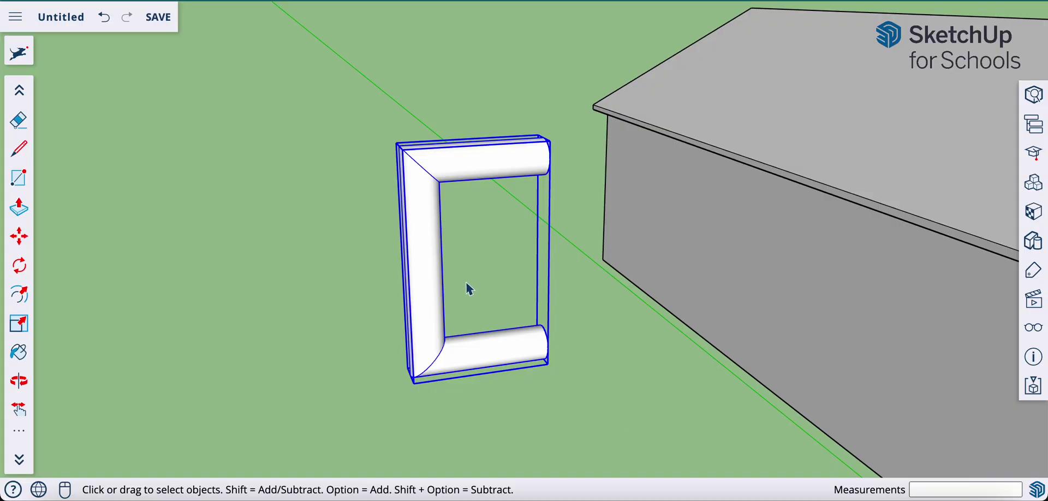
Step: Move the handle component away from its path lines to a spot in front of the house
{"action": "key", "text": "o"}
{"action": "left_click_drag", "start_coordinate": [592, 339], "coordinate": [546, 297]}
{"action": "key", "text": "m"}
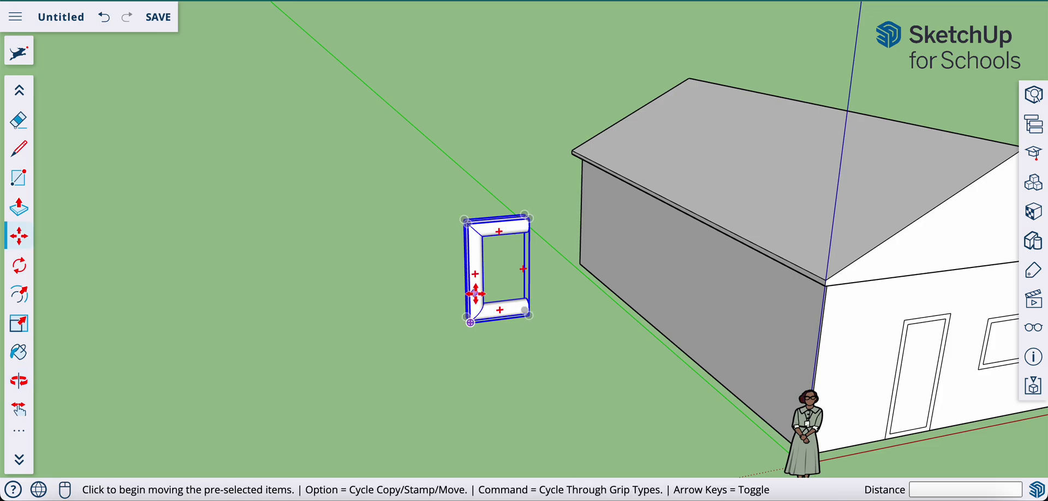
{"action": "left_click", "coordinate": [480, 292]}
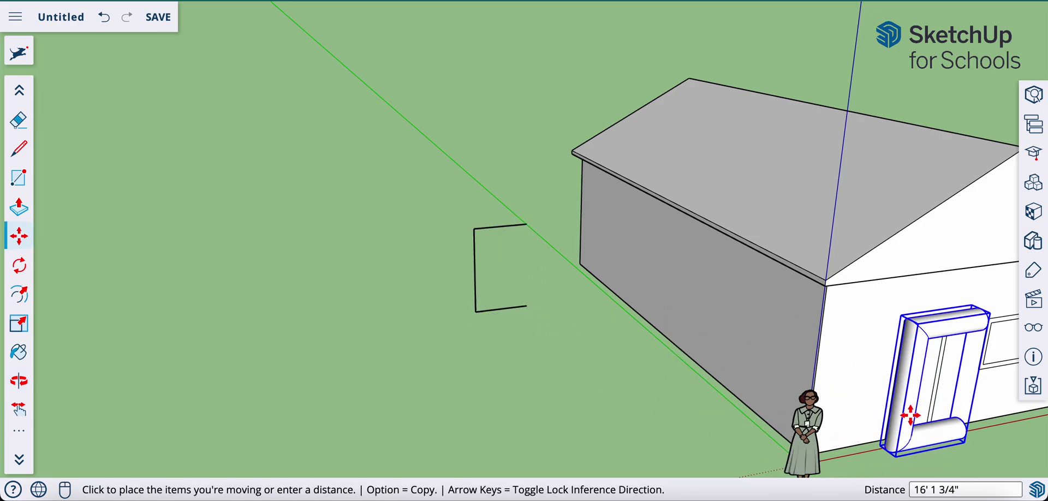
Step: Delete the leftover C-shaped path lines beside the house
{"action": "key", "text": "o"}
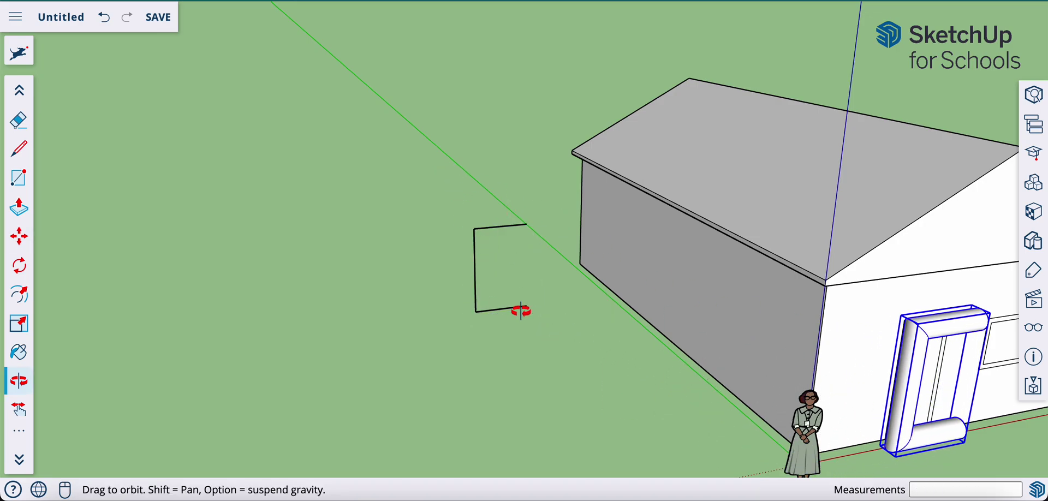
{"action": "key", "text": "space"}
{"action": "left_click_drag", "start_coordinate": [451, 189], "coordinate": [281, 339]}
{"action": "key", "text": "Delete"}
Step: Rotate the handle component 90 degrees about the vertical axis so its open ends point towards the house
{"action": "key", "text": "o"}
{"action": "key", "text": "m"}
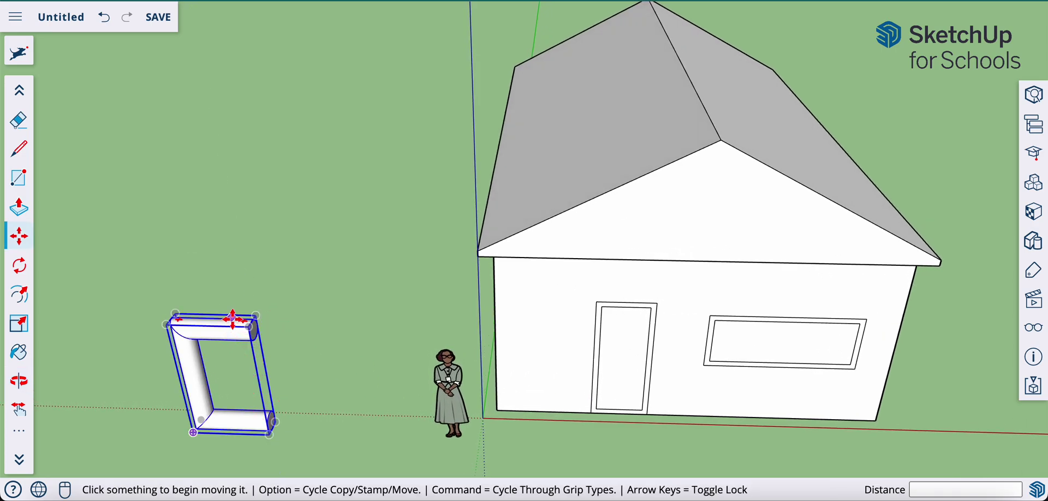
{"action": "scroll", "coordinate": [234, 312], "scroll_direction": "up", "scroll_amount": 1}
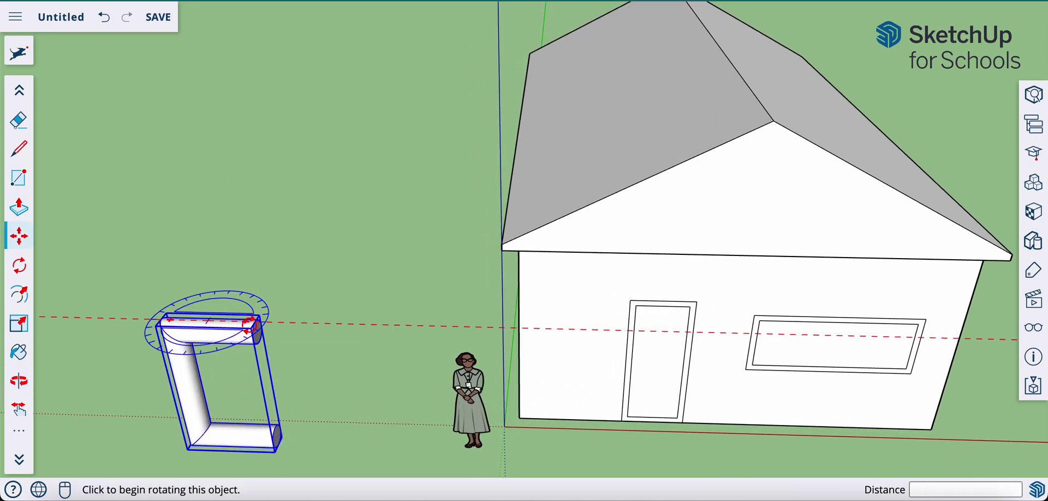
{"action": "left_click", "coordinate": [256, 313]}
{"action": "left_click", "coordinate": [234, 279]}
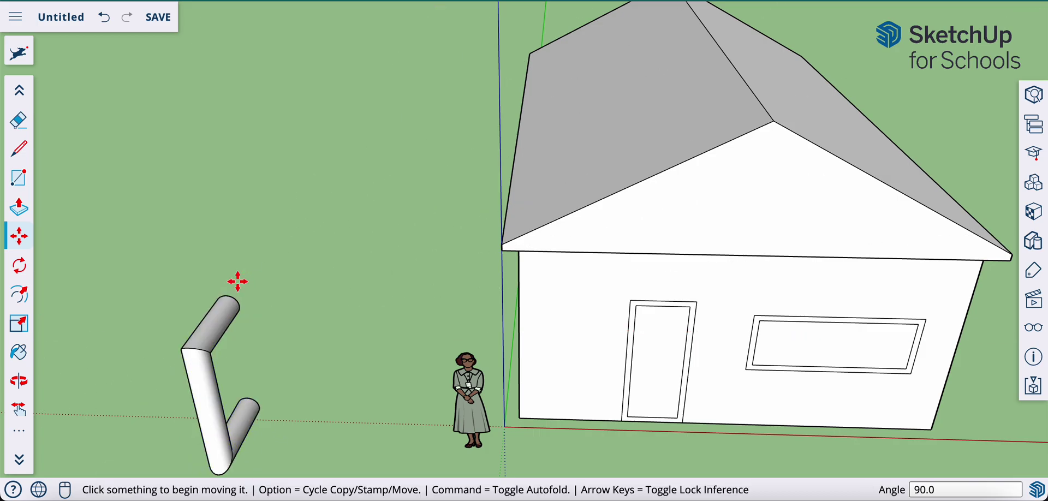
Step: Try to move the handle onto the front wall next to the door
{"action": "left_click", "coordinate": [193, 362]}
{"action": "key", "text": "Escape"}
{"action": "left_click", "coordinate": [204, 355]}
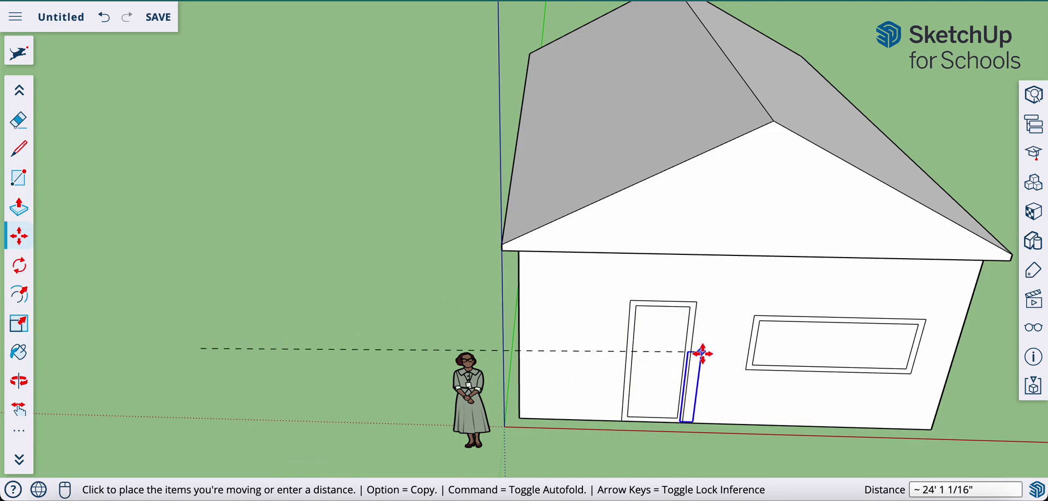
{"action": "key", "text": "o"}
{"action": "left_click_drag", "start_coordinate": [739, 340], "coordinate": [815, 273]}
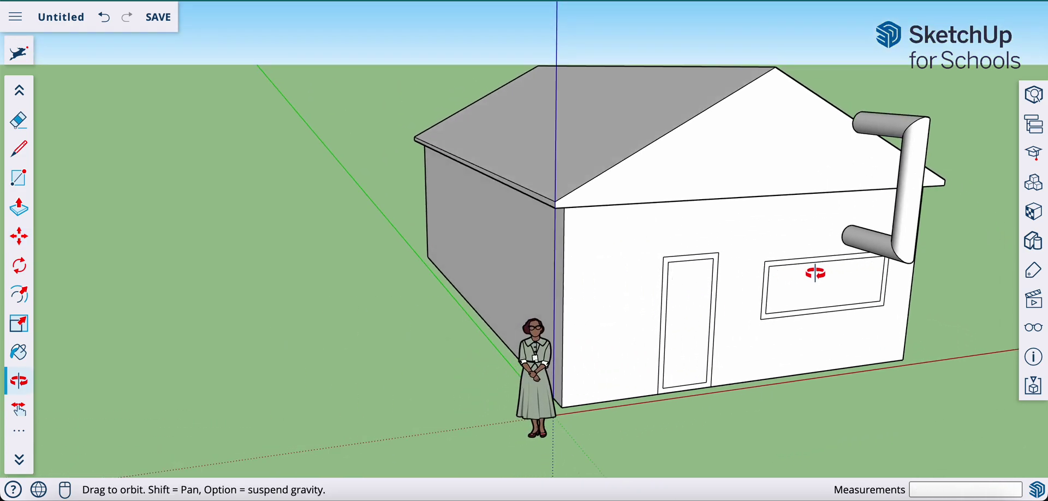
Step: Try to move the handle by its lower end to the upper part of the door frame
{"action": "key", "text": "m"}
{"action": "left_click", "coordinate": [845, 236]}
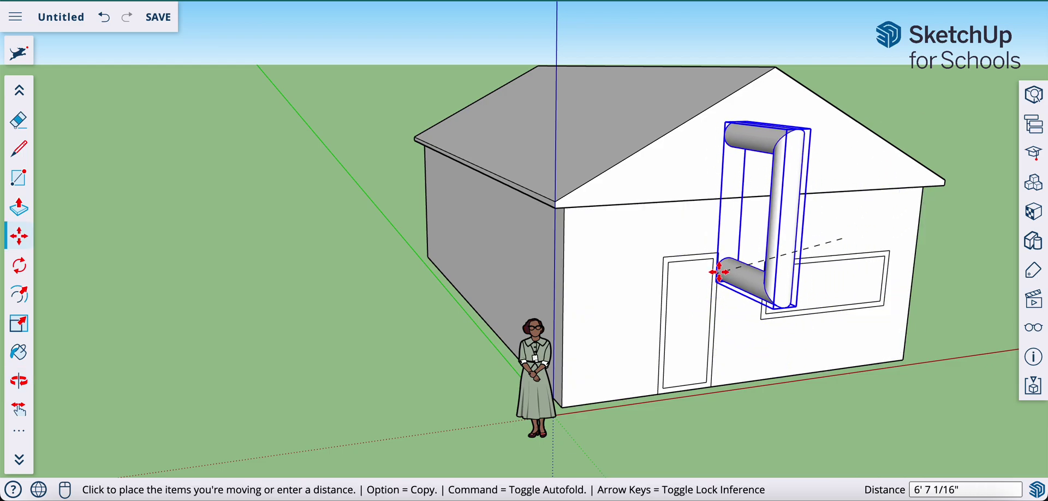
{"action": "key", "text": "o"}
{"action": "left_click_drag", "start_coordinate": [714, 244], "coordinate": [889, 274]}
{"action": "key", "text": "m"}
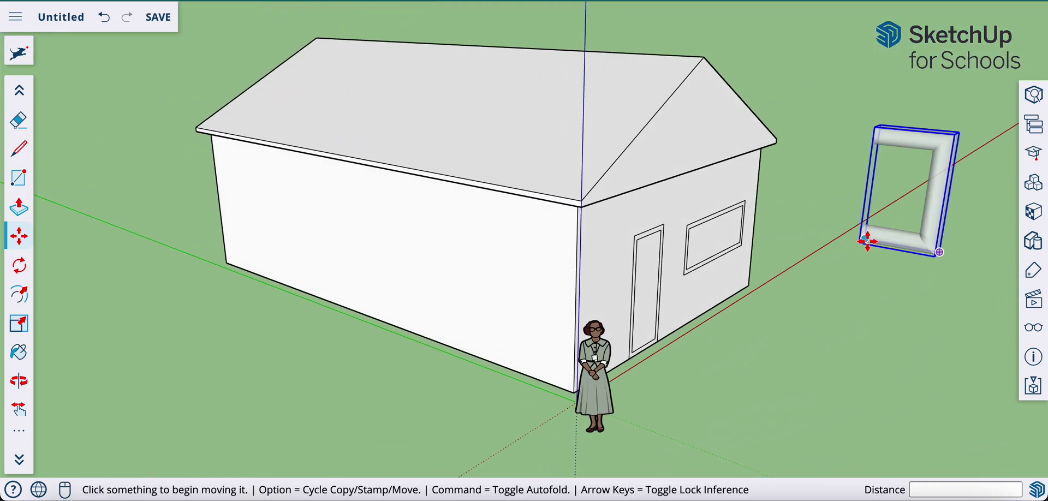
Step: Move the handle against the front wall, between the house corner and the door
{"action": "left_click", "coordinate": [860, 242]}
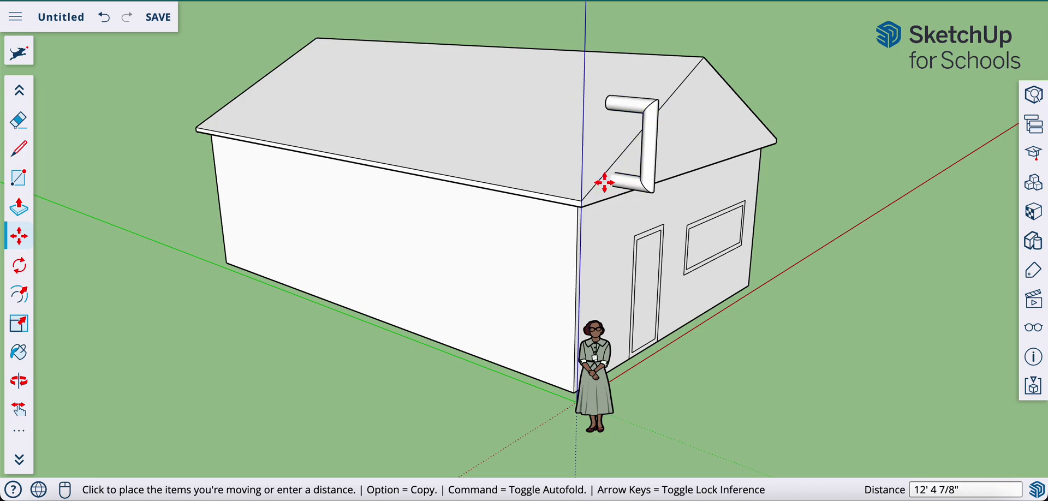
{"action": "left_click", "coordinate": [648, 177]}
{"action": "left_click", "coordinate": [647, 173]}
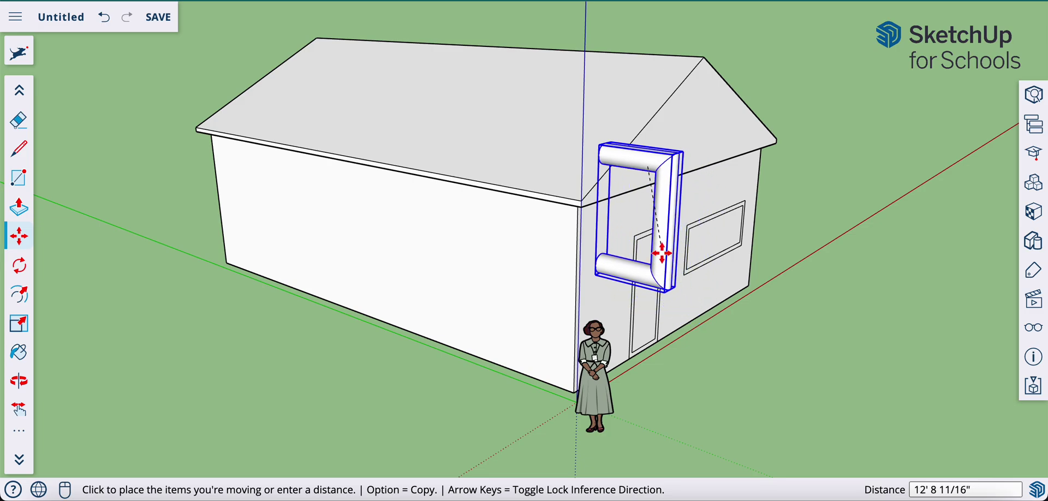
{"action": "left_click", "coordinate": [636, 303]}
Step: Scale the handle uniformly down to about a third of its size
{"action": "key", "text": "o"}
{"action": "left_click_drag", "start_coordinate": [636, 303], "coordinate": [579, 321]}
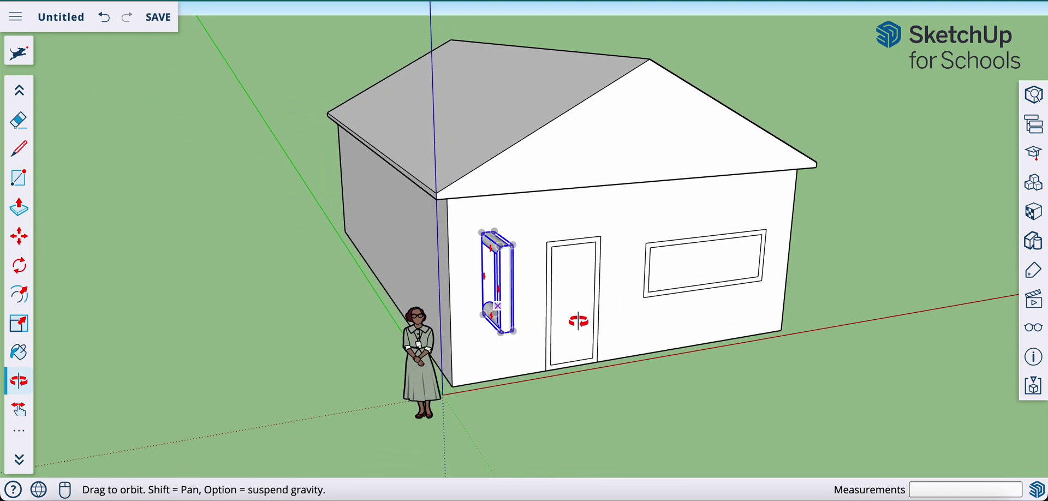
{"action": "scroll", "coordinate": [536, 318], "scroll_direction": "up", "scroll_amount": 3}
{"action": "scroll", "coordinate": [536, 318], "scroll_direction": "up", "scroll_amount": 2}
{"action": "key", "text": "s"}
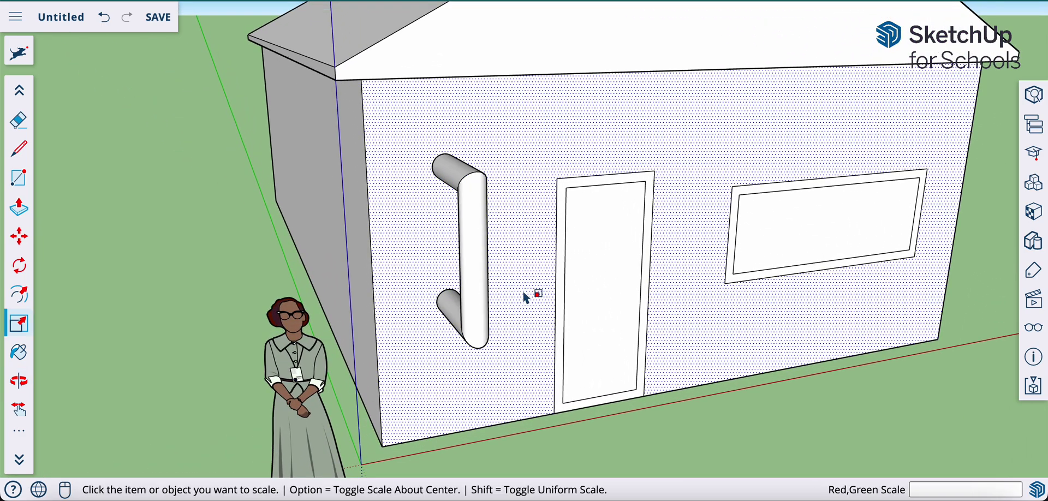
{"action": "left_click", "coordinate": [467, 240]}
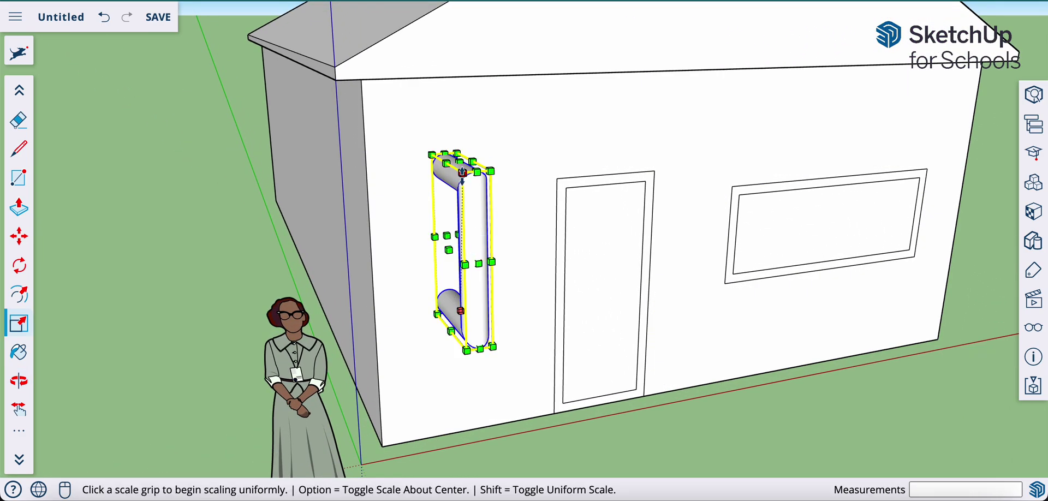
{"action": "left_click", "coordinate": [474, 165]}
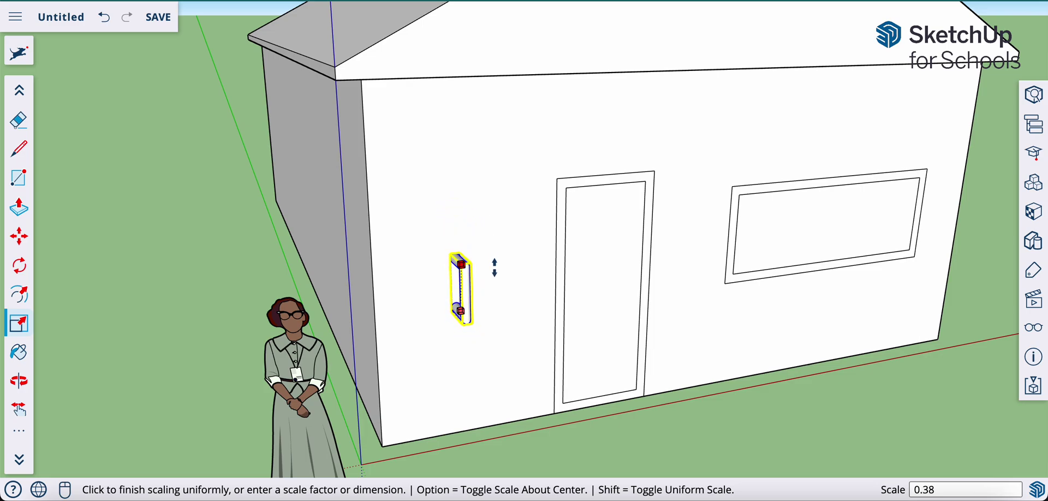
{"action": "left_click", "coordinate": [496, 274]}
Step: Move the handle about 3' 4 7/8" along the red axis onto the door panel
{"action": "key", "text": "m"}
{"action": "left_click", "coordinate": [462, 267]}
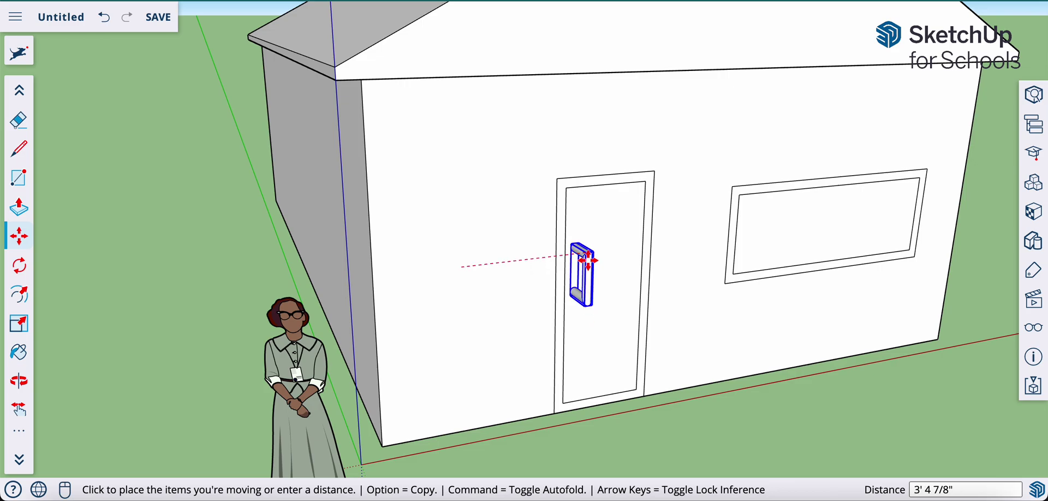
{"action": "left_click", "coordinate": [589, 262]}
Step: Try to scale the handle along the green and blue axes by about 1.13 and 0.75 from its upper edge, and undo it
{"action": "key", "text": "o"}
{"action": "left_click_drag", "start_coordinate": [588, 257], "coordinate": [672, 254]}
{"action": "scroll", "coordinate": [593, 256], "scroll_direction": "up", "scroll_amount": 5}
{"action": "key", "text": "s"}
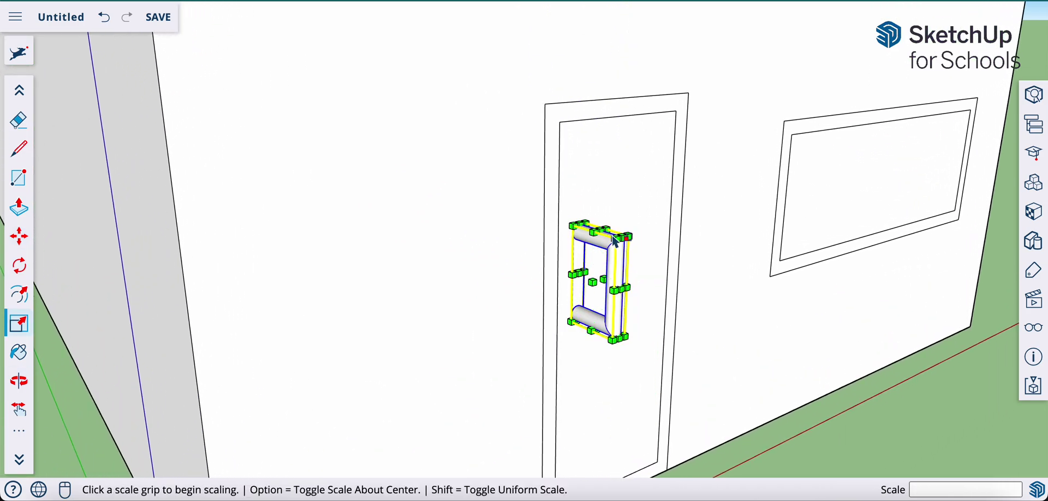
{"action": "left_click", "coordinate": [598, 233]}
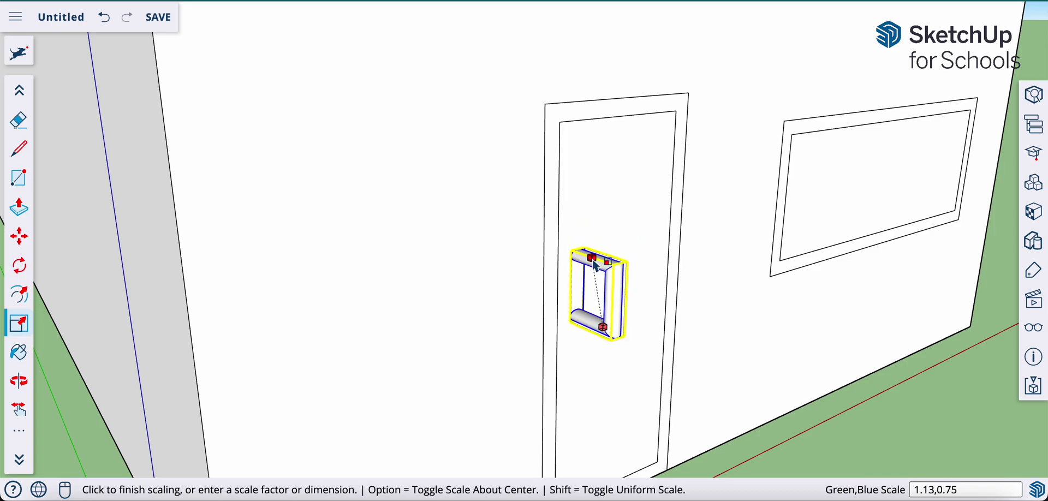
{"action": "left_click", "coordinate": [597, 257]}
{"action": "key", "text": "ctrl+z"}
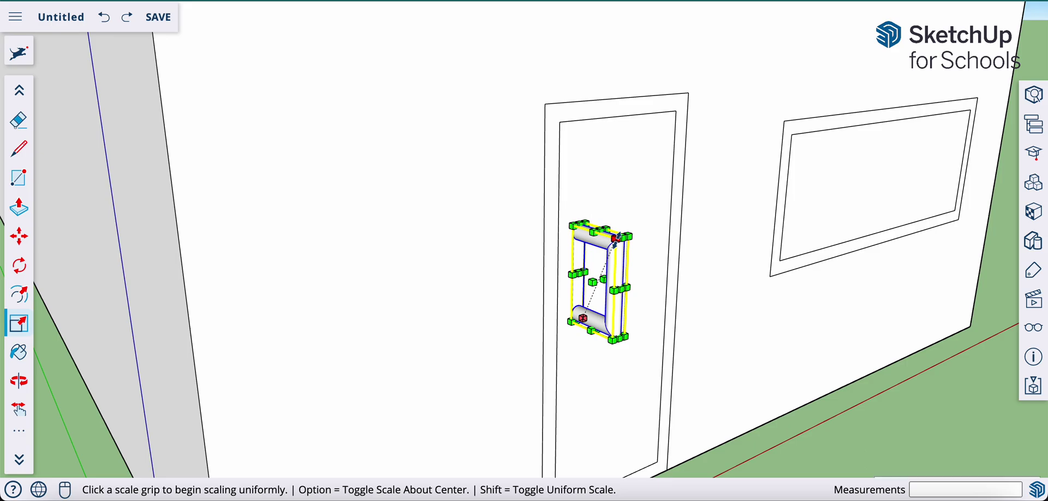
Step: Scale the handle down uniformly from its upper corner and move it about 3 1/2" along the red axis toward the door panel's near edge
{"action": "left_click", "coordinate": [626, 238]}
{"action": "left_click", "coordinate": [623, 287]}
{"action": "key", "text": "m"}
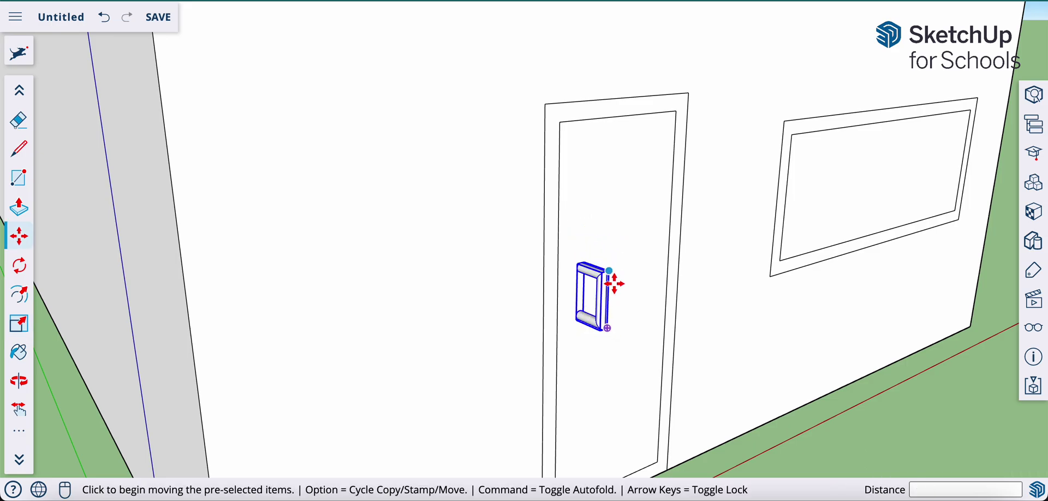
{"action": "left_click", "coordinate": [607, 293]}
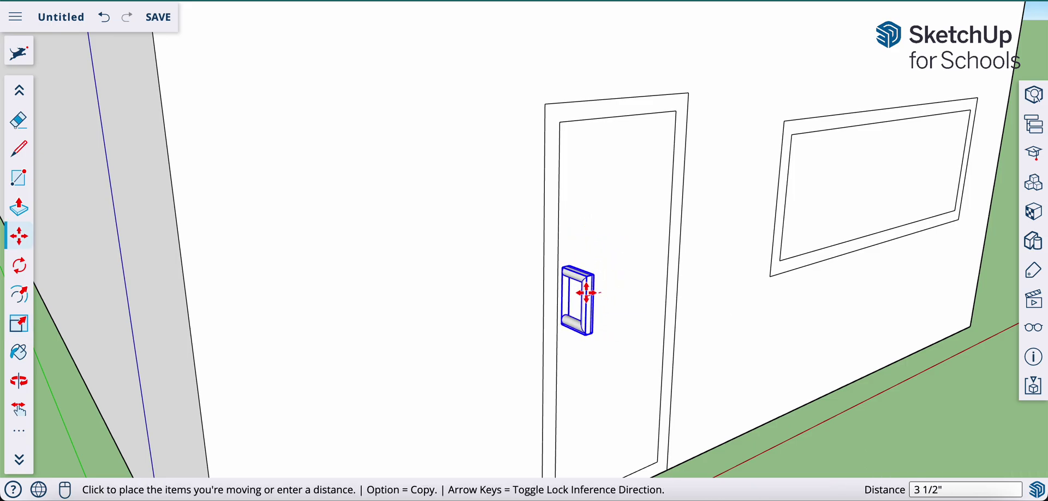
{"action": "left_click", "coordinate": [588, 292]}
Step: Move the handle about 10 5/8" against the surface of the door panel
{"action": "key", "text": "o"}
{"action": "left_click_drag", "start_coordinate": [539, 314], "coordinate": [707, 307]}
{"action": "left_click_drag", "start_coordinate": [817, 318], "coordinate": [620, 320]}
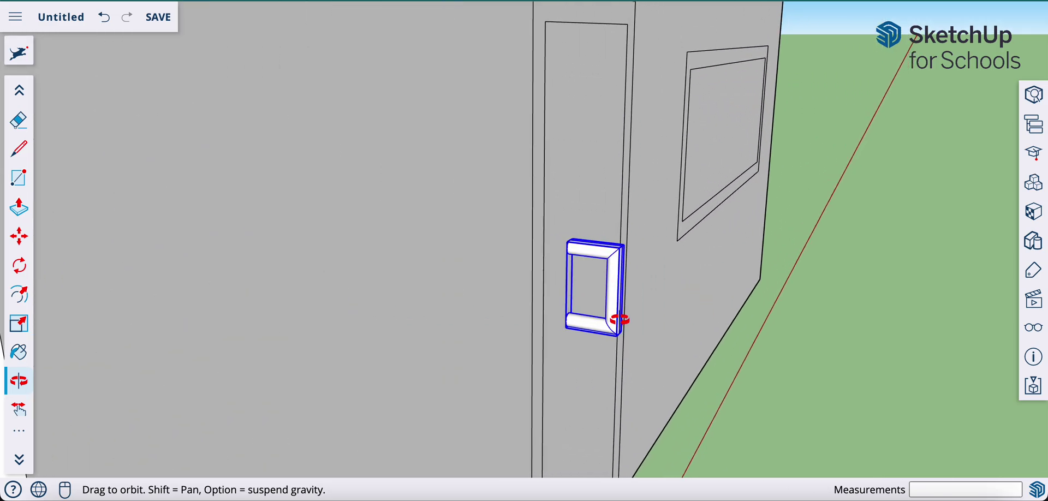
{"action": "key", "text": "m"}
{"action": "left_click", "coordinate": [601, 300]}
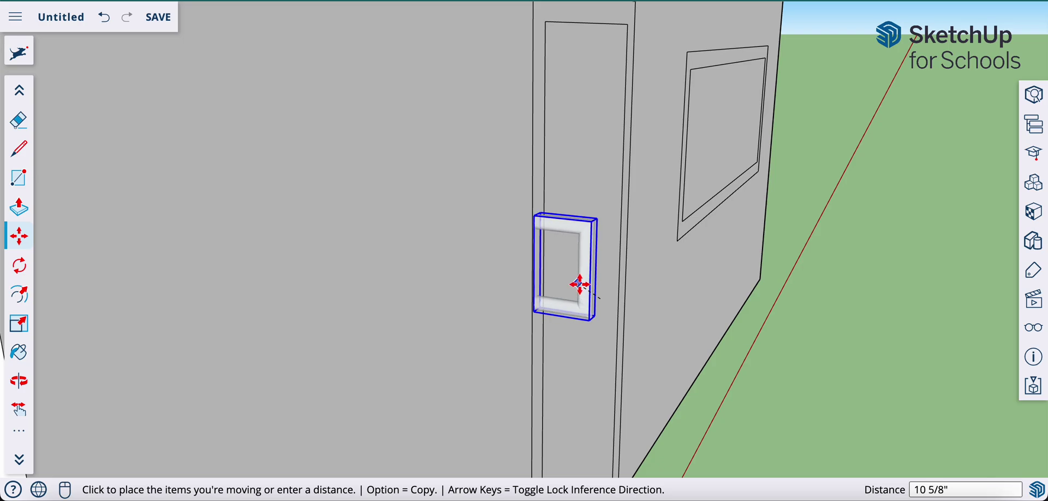
{"action": "left_click_drag", "start_coordinate": [652, 289], "coordinate": [397, 312]}
Step: Move the handle about 2 3/16" along the red axis closer to the door panel's edge and deselect it
{"action": "key", "text": "m"}
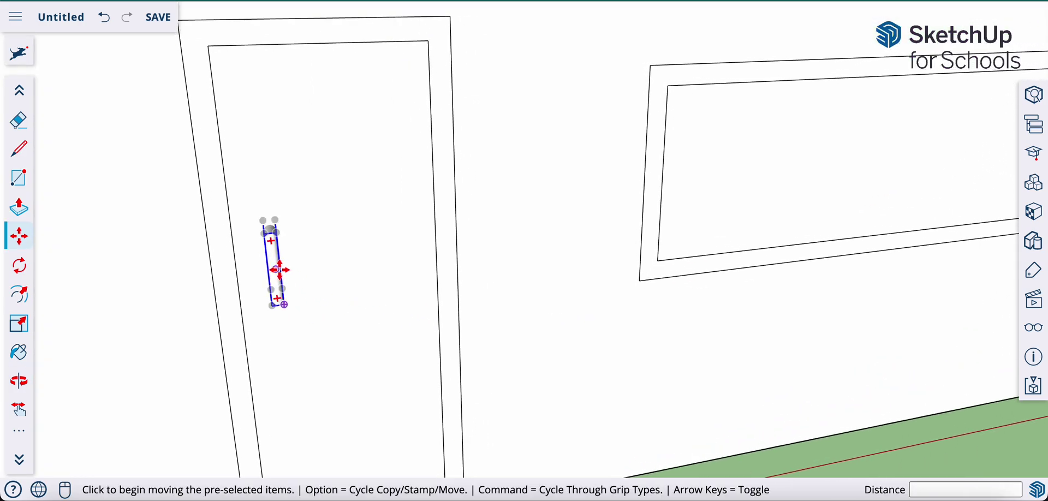
{"action": "left_click", "coordinate": [275, 271]}
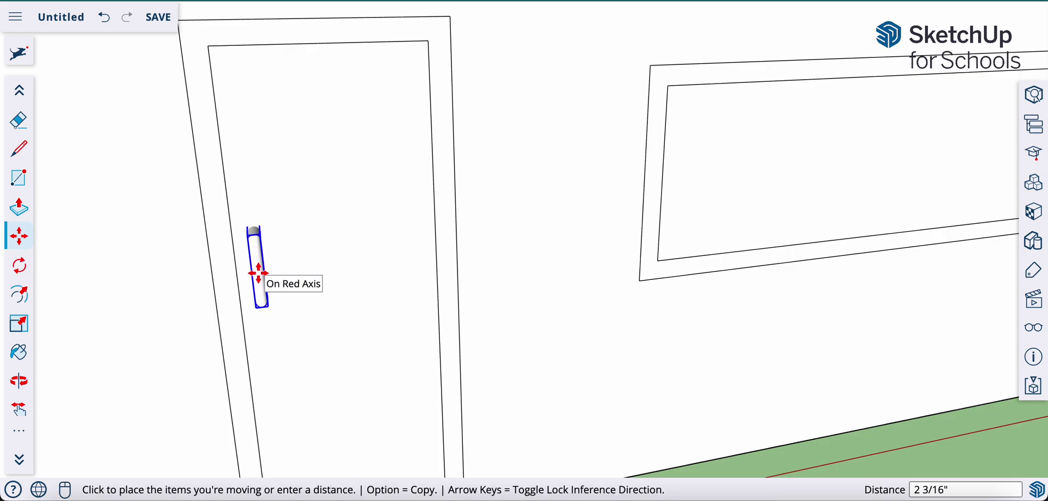
{"action": "left_click", "coordinate": [259, 273]}
{"action": "key", "text": "space"}
{"action": "left_click", "coordinate": [314, 327]}
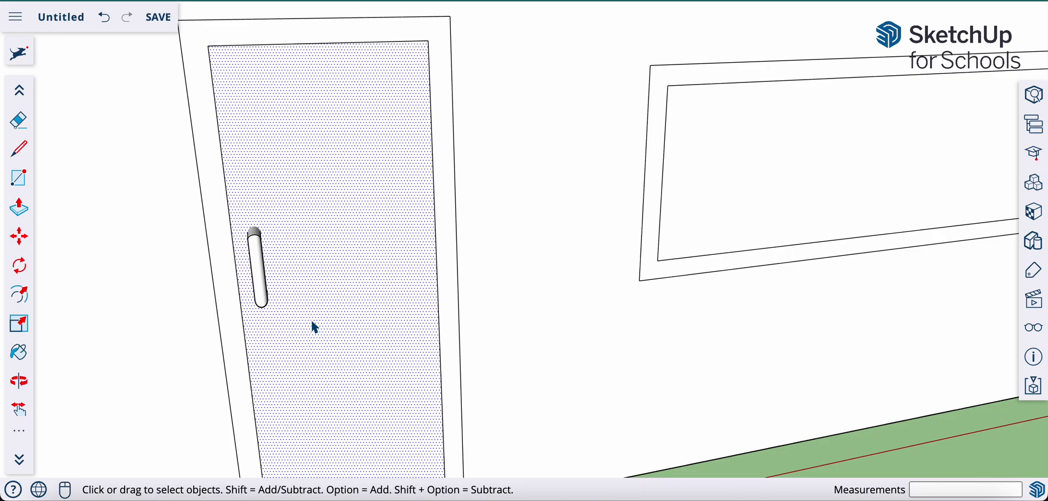
Step: Open the handle component for editing, paint all its matching faces with a grey material from the Metal collection, and leave the component
{"action": "double_click", "coordinate": [259, 277]}
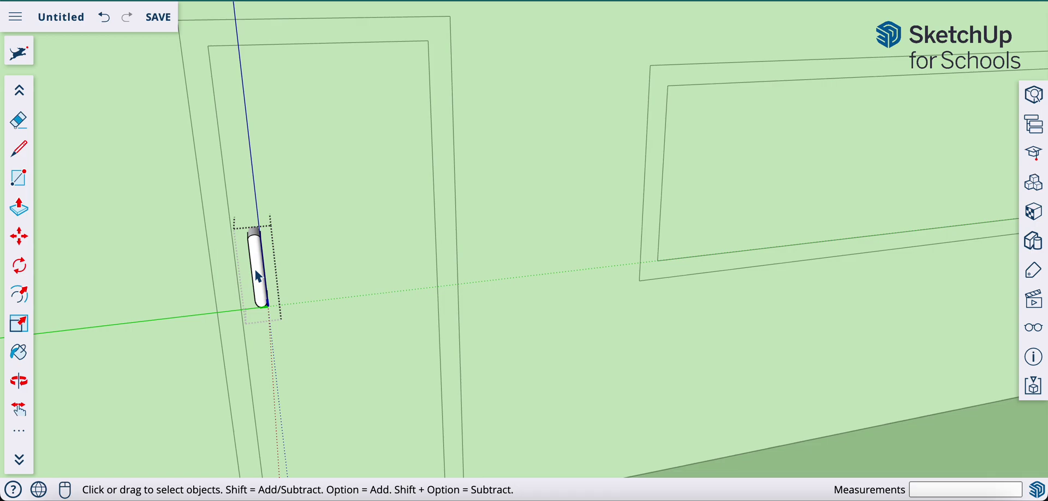
{"action": "key", "text": "b"}
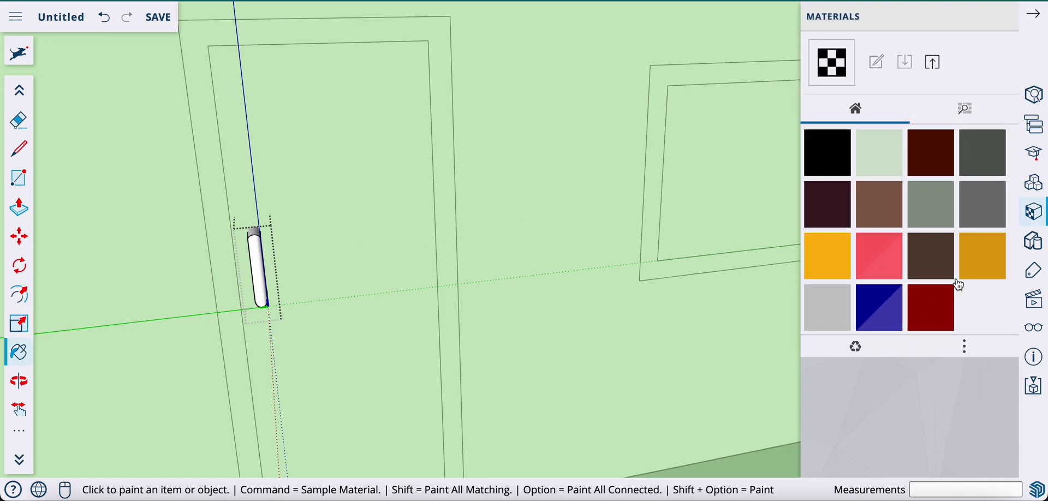
{"action": "left_click", "coordinate": [979, 105]}
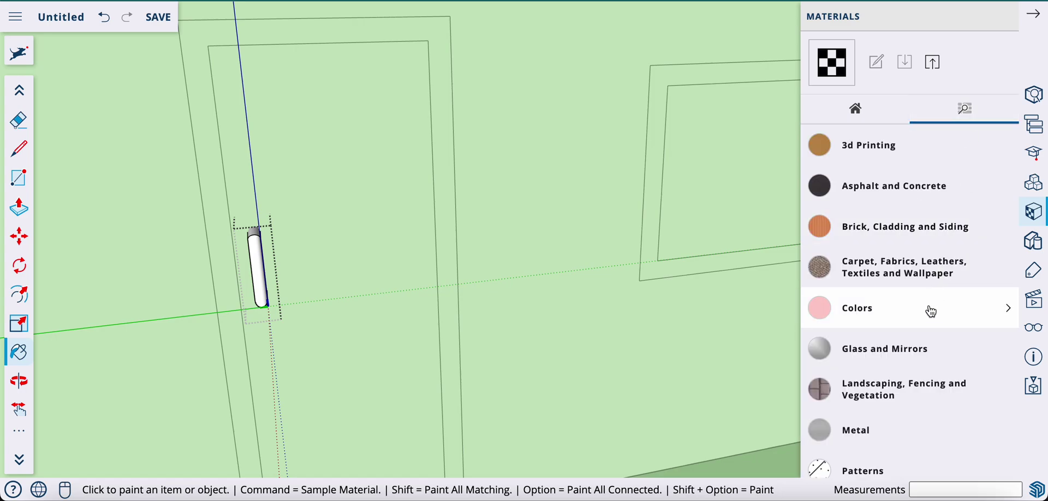
{"action": "scroll", "coordinate": [895, 399], "scroll_direction": "down", "scroll_amount": 1}
{"action": "left_click", "coordinate": [893, 398]}
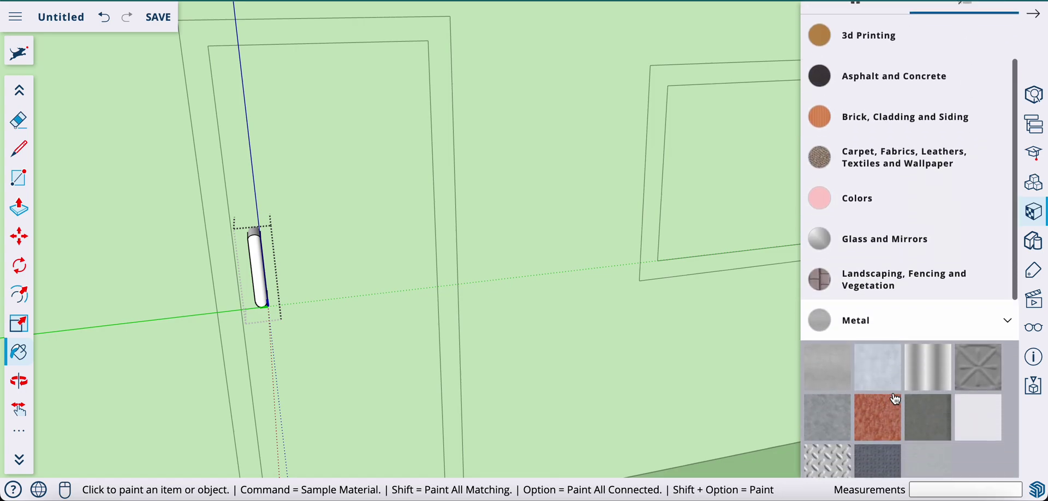
{"action": "left_click", "coordinate": [823, 312]}
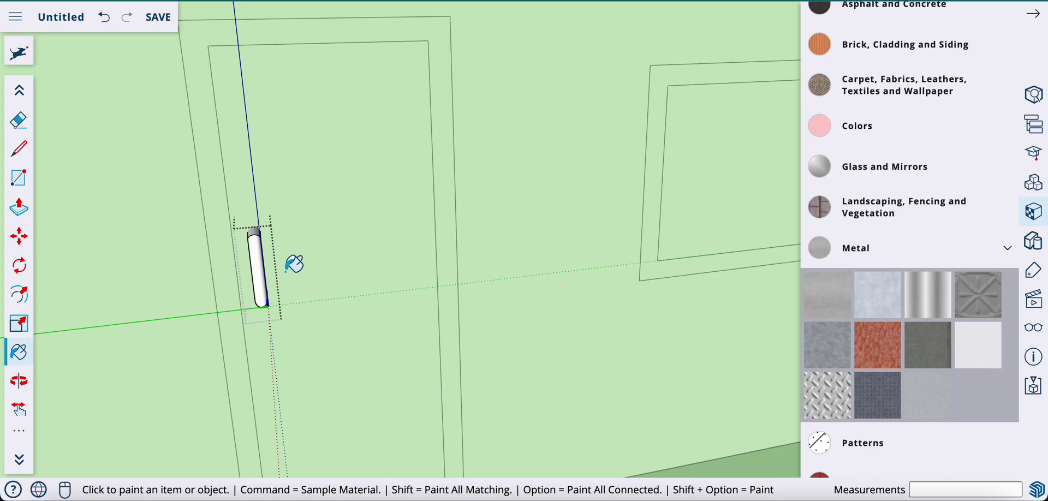
{"action": "scroll", "coordinate": [269, 264], "scroll_direction": "up", "scroll_amount": 5}
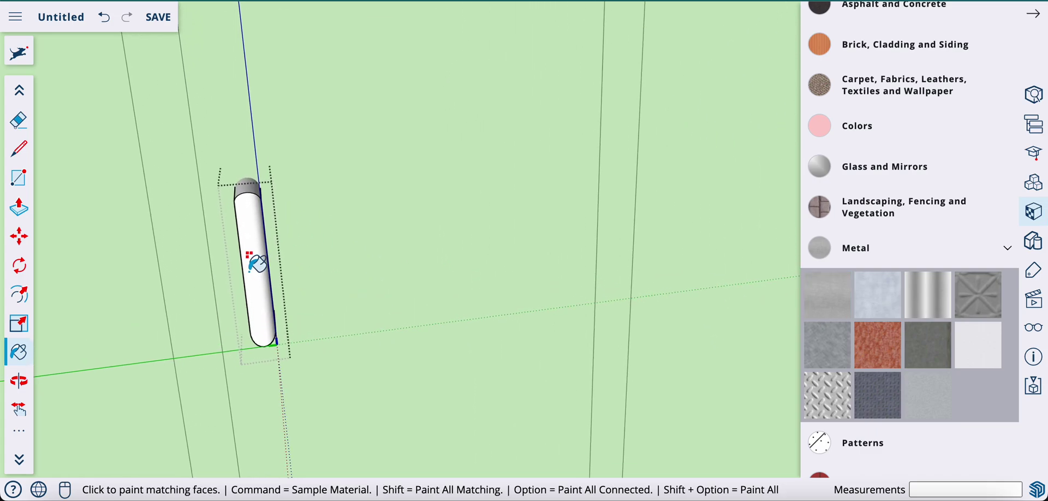
{"action": "left_click", "coordinate": [262, 264], "text": "shift"}
{"action": "middle_click_drag", "start_coordinate": [262, 265], "coordinate": [324, 123]}
{"action": "key", "text": "space"}
{"action": "scroll", "coordinate": [405, 254], "scroll_direction": "down", "scroll_amount": 8}
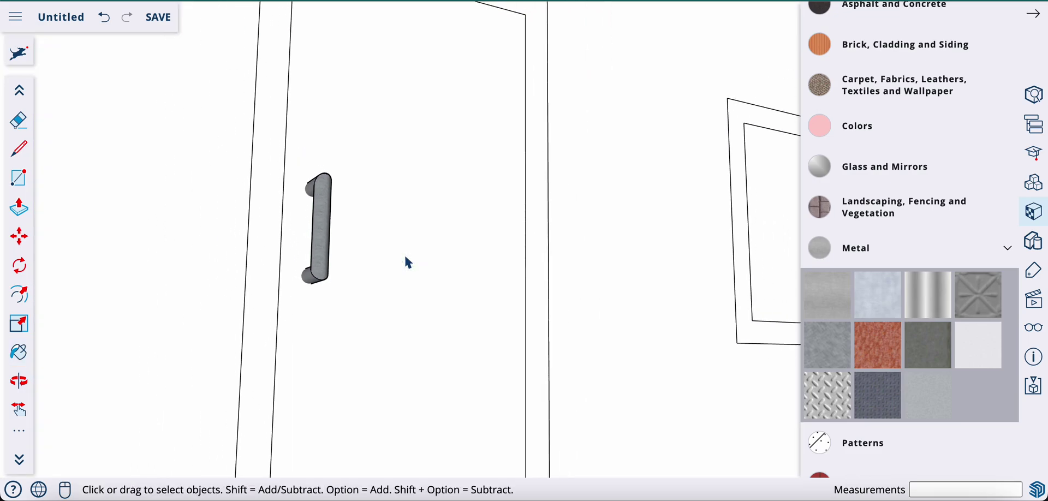